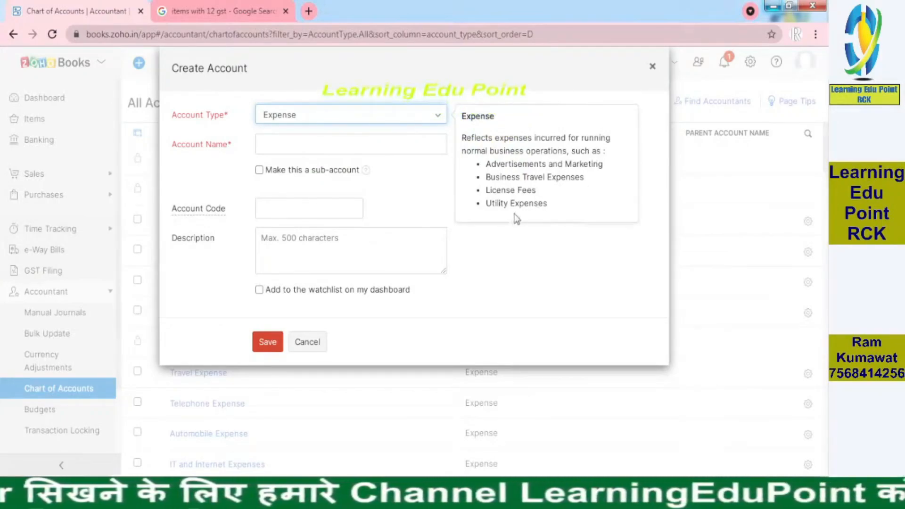
Create an account of type Other Expense named "Rent Expenses" and save it.
{"action": "left_click", "coordinate": [428, 124]}
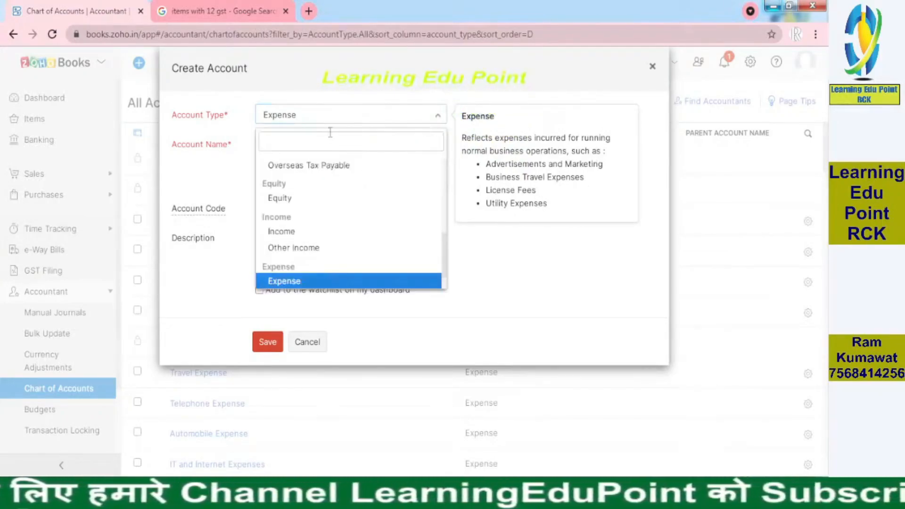
{"action": "type", "text": "exp"}
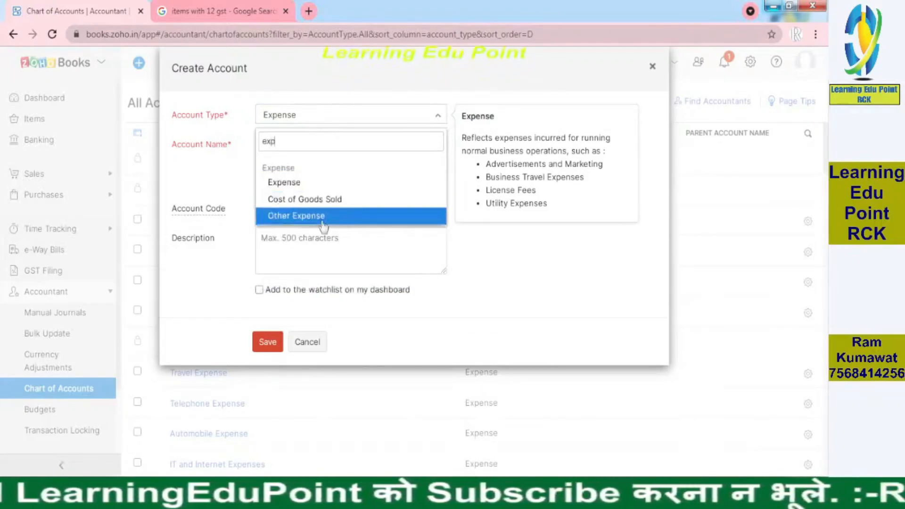
{"action": "left_click", "coordinate": [322, 218]}
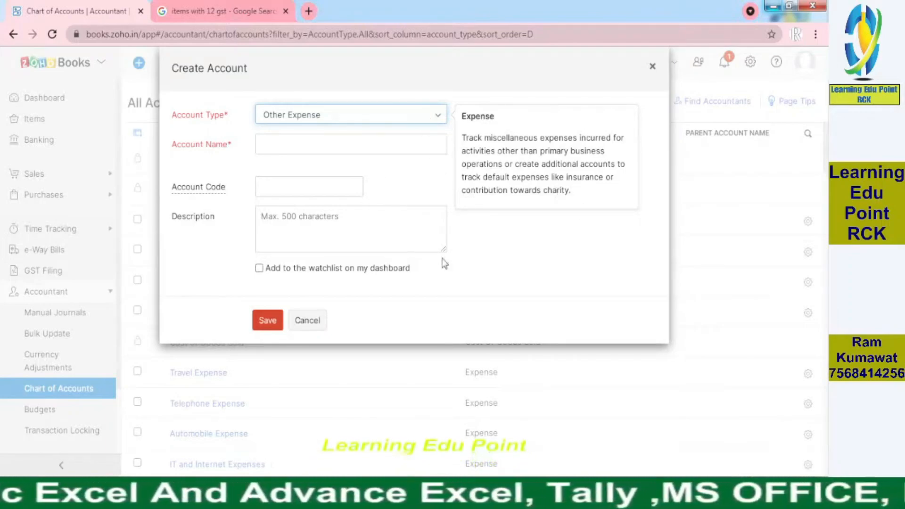
{"action": "left_click", "coordinate": [302, 150]}
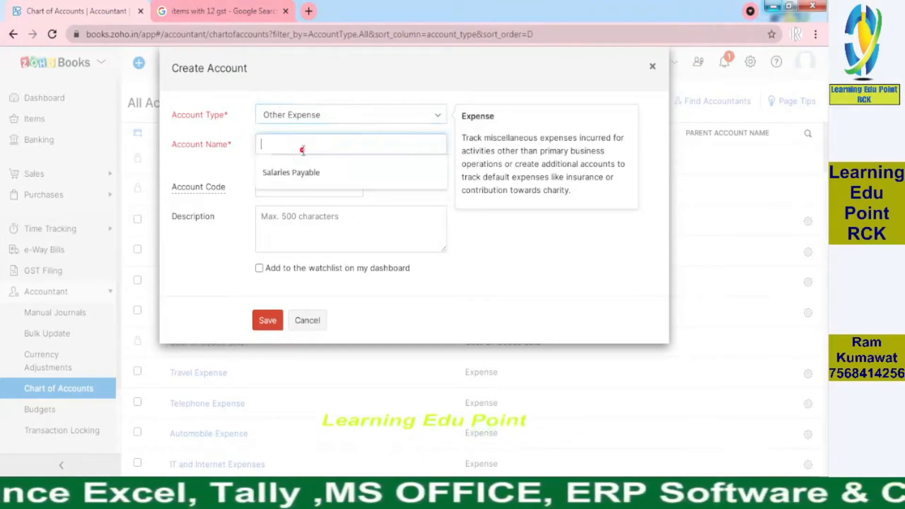
{"action": "type", "text": "Rent"}
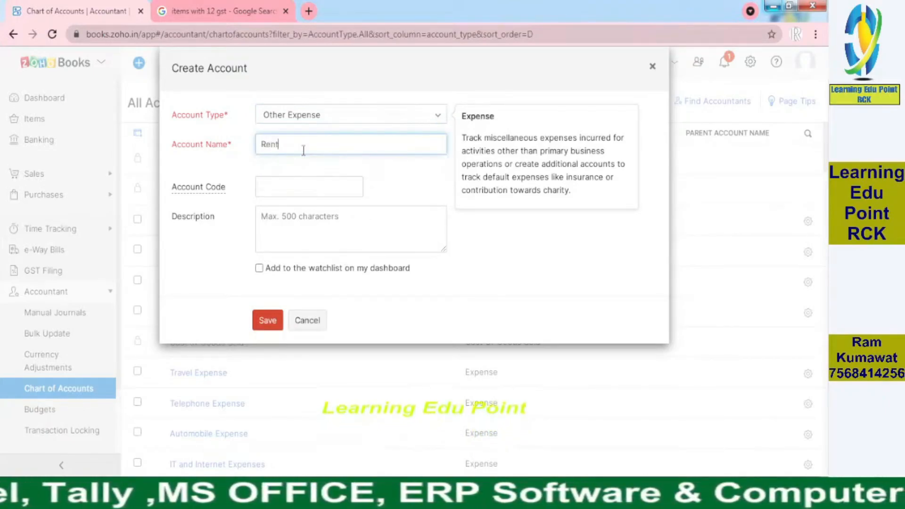
{"action": "type", "text": " Expenses"}
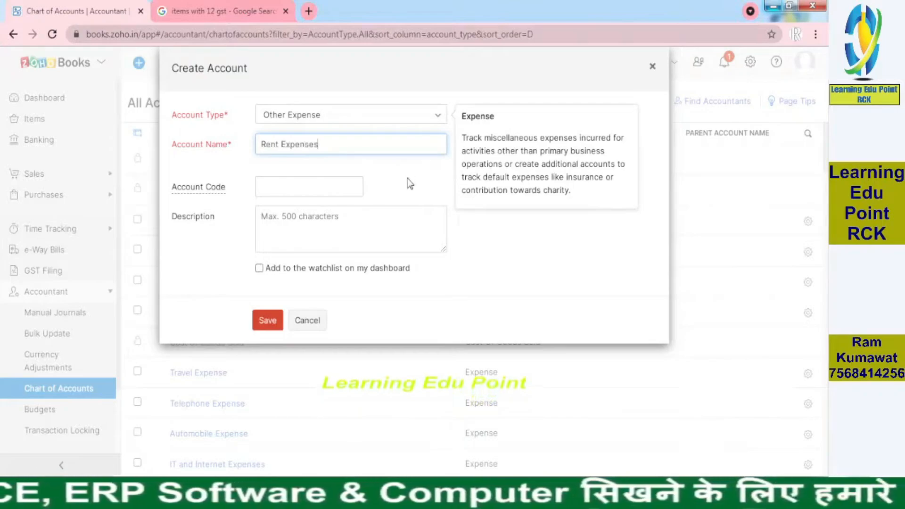
{"action": "left_click", "coordinate": [353, 188]}
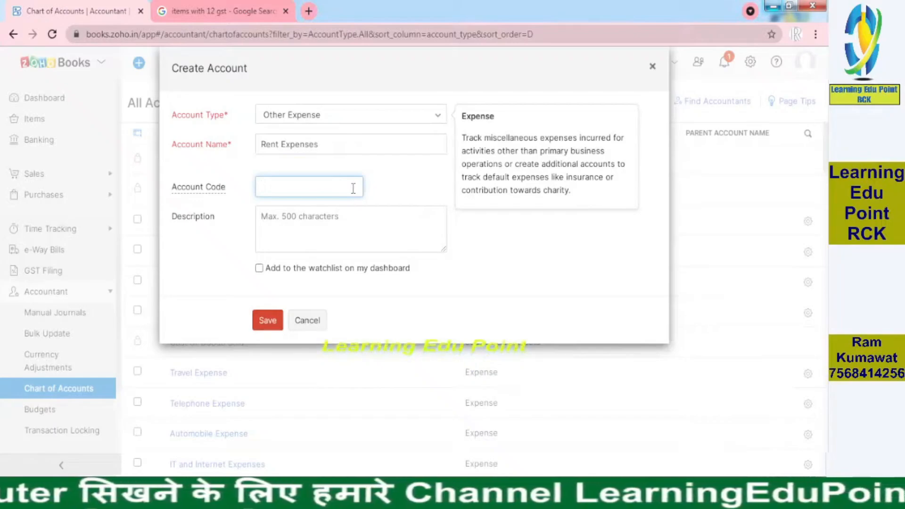
{"action": "left_click", "coordinate": [301, 217]}
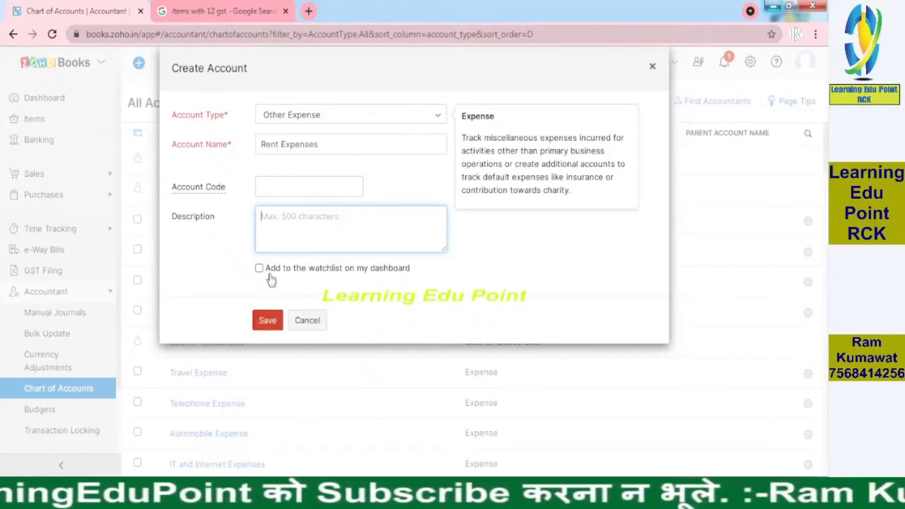
{"action": "left_click", "coordinate": [272, 329]}
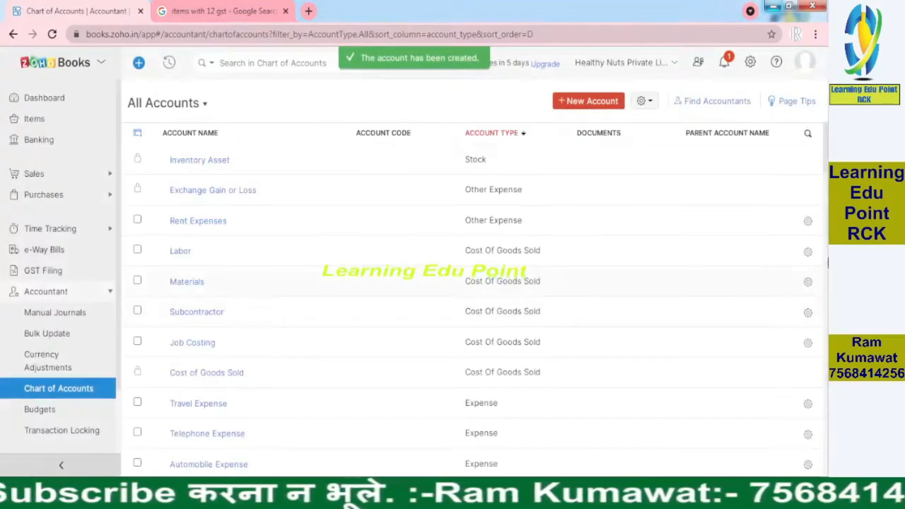
Search the chart of accounts for "rent" to check the existing rent accounts.
{"action": "scroll", "coordinate": [471, 302], "scroll_direction": "down", "scroll_amount": 6}
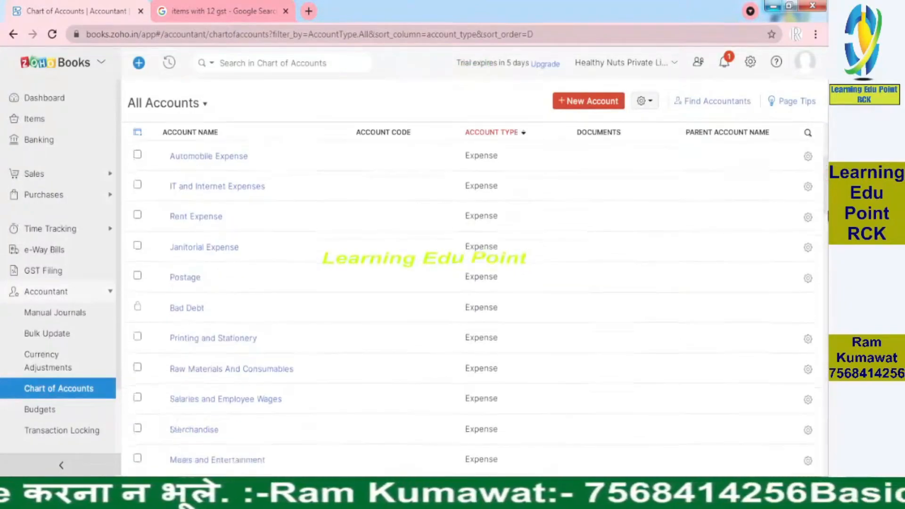
{"action": "left_click_drag", "start_coordinate": [828, 212], "coordinate": [826, 243]}
{"action": "left_click", "coordinate": [265, 55]}
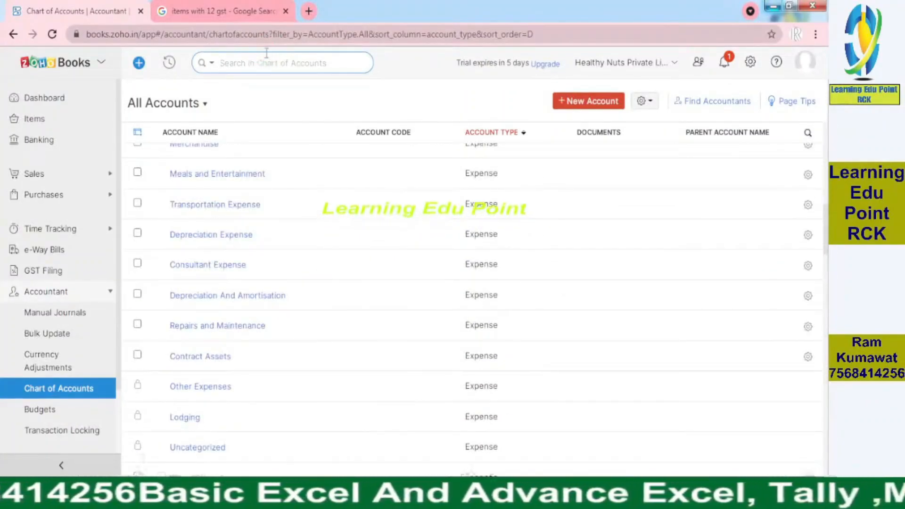
{"action": "type", "text": "rent"}
{"action": "key", "text": "Return"}
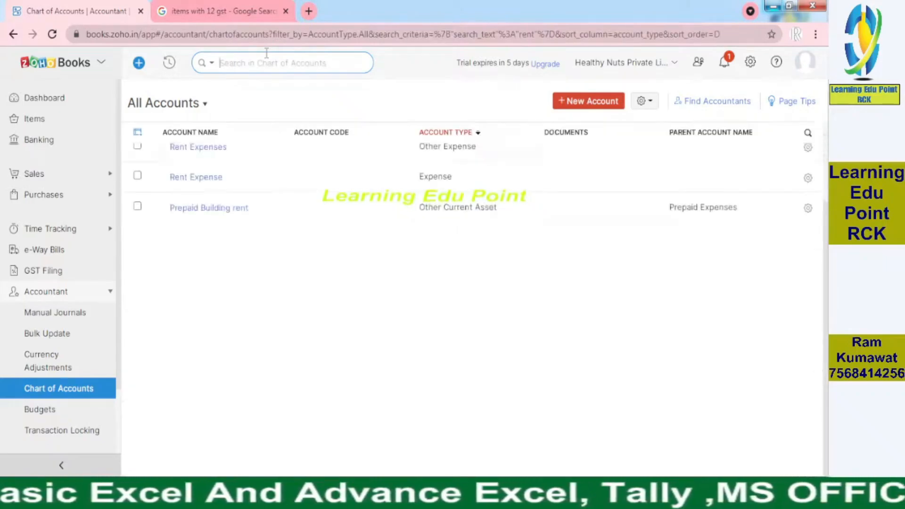
{"action": "left_click", "coordinate": [826, 259]}
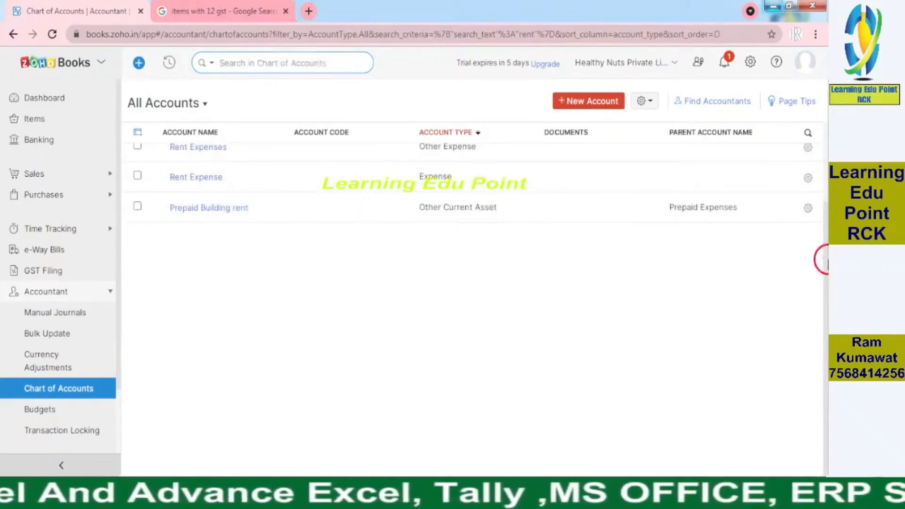
{"action": "left_click", "coordinate": [825, 260]}
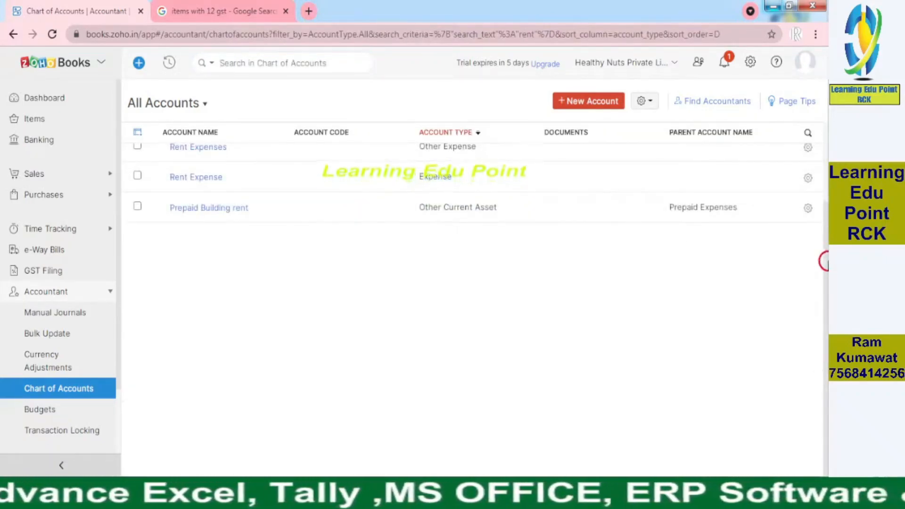
{"action": "left_click", "coordinate": [822, 220]}
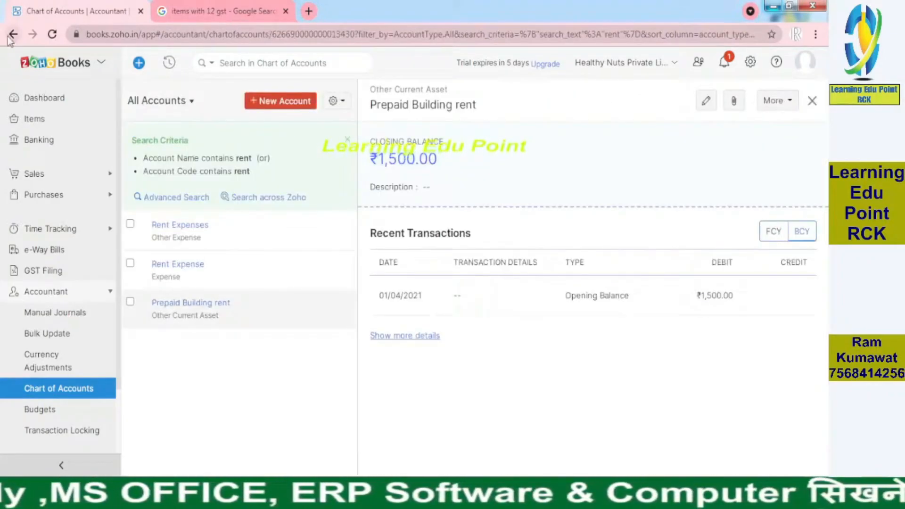
{"action": "left_click", "coordinate": [13, 34]}
{"action": "left_click", "coordinate": [645, 172]}
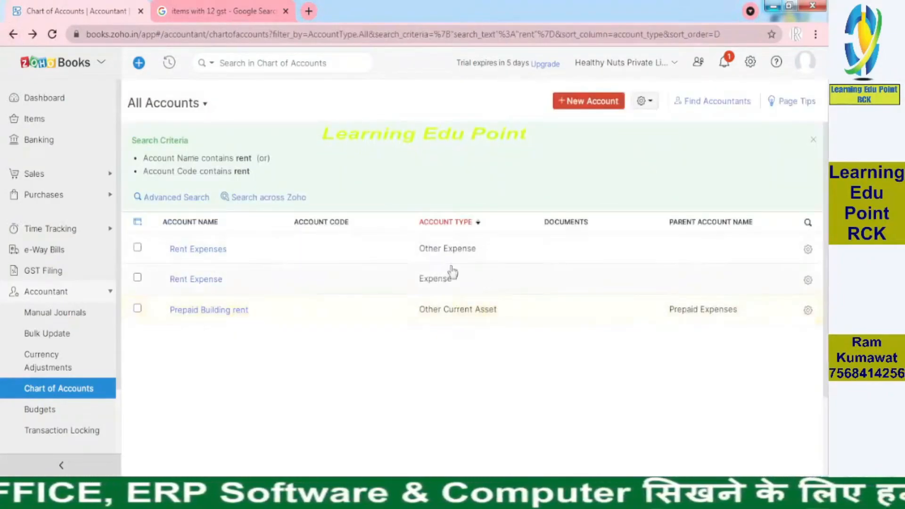
Delete the Rent Expenses account of type Other Expense from the search results and confirm the deletion.
{"action": "left_click", "coordinate": [138, 247]}
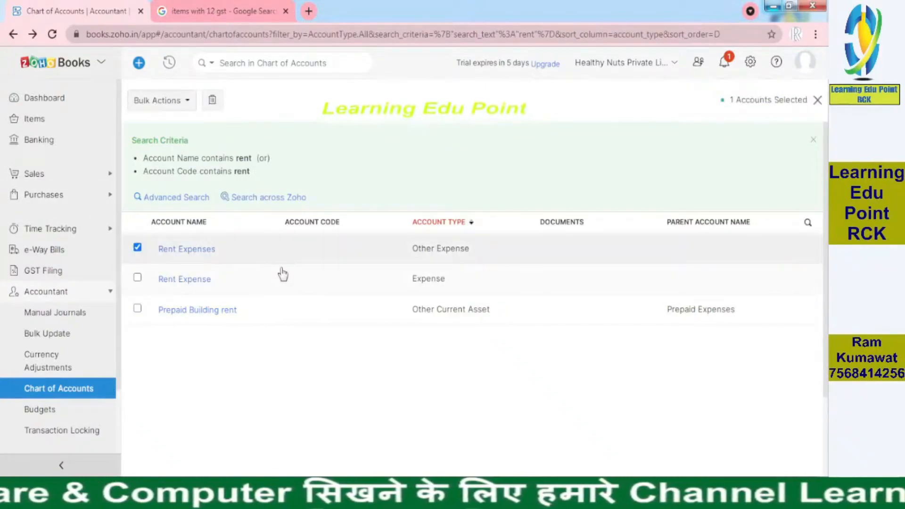
{"action": "left_click", "coordinate": [213, 100]}
{"action": "left_click", "coordinate": [329, 94]}
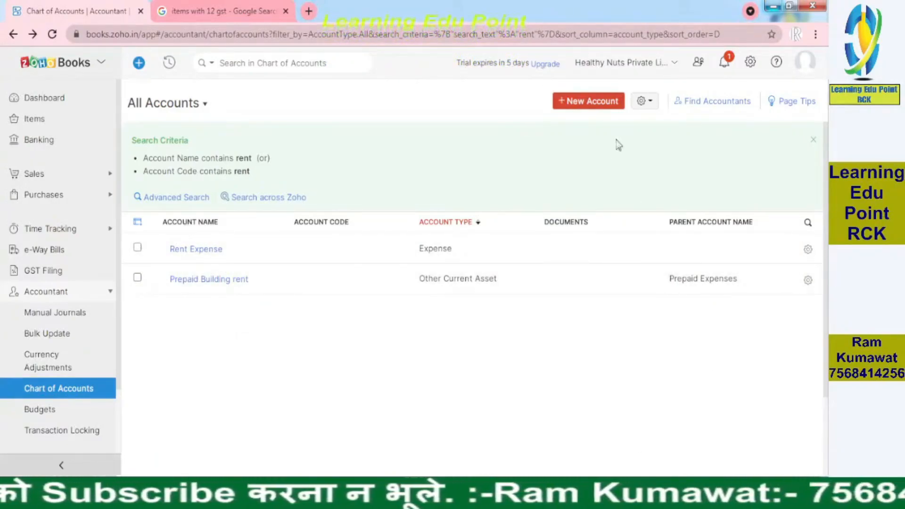
Start a new account of type Expense and mark it as a sub-account.
{"action": "left_click", "coordinate": [603, 105]}
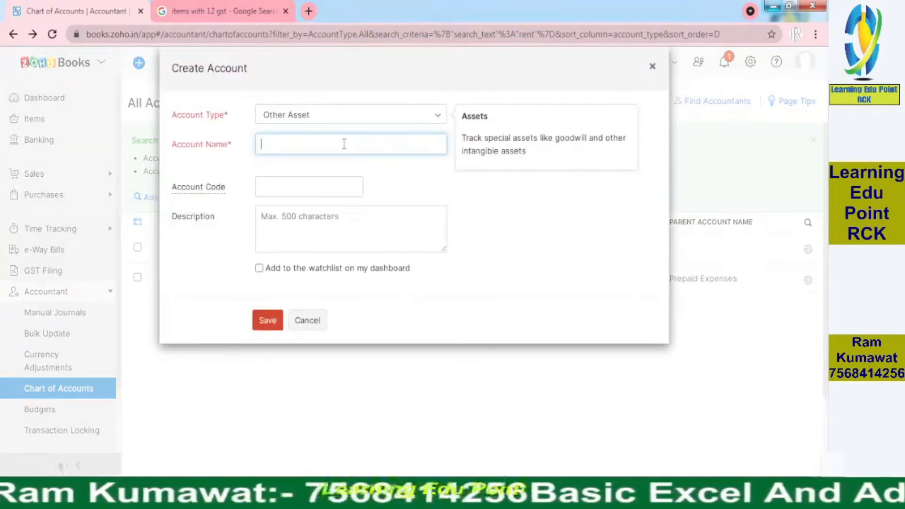
{"action": "left_click", "coordinate": [368, 118]}
{"action": "type", "text": "rent"}
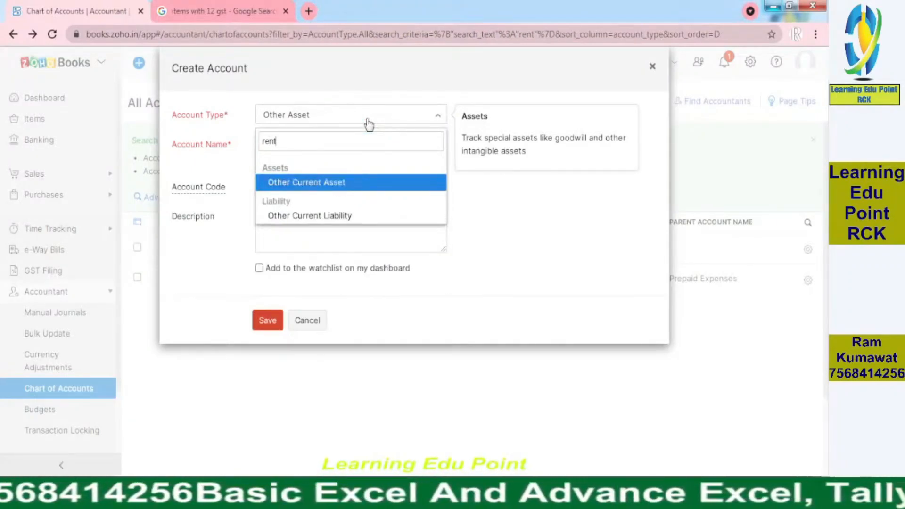
{"action": "key", "text": "BackSpace"}
{"action": "key", "text": "BackSpace"}
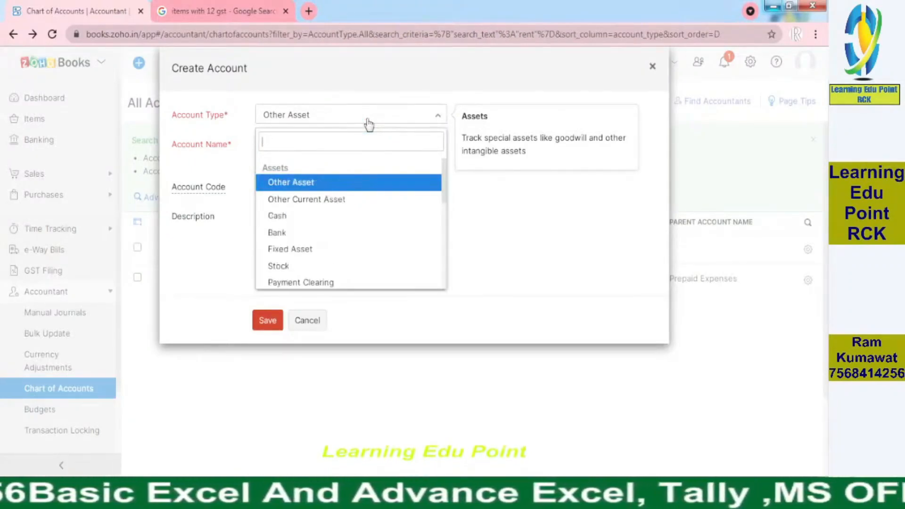
{"action": "type", "text": "ex"}
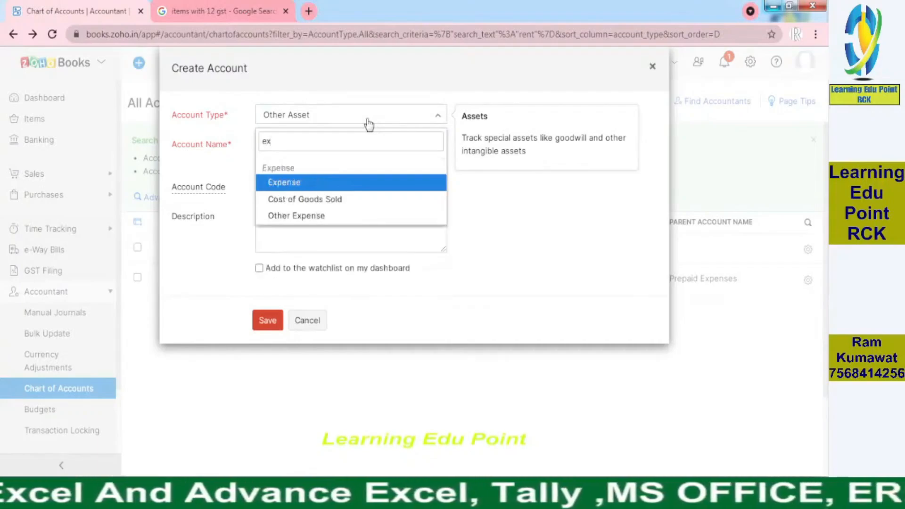
{"action": "left_click", "coordinate": [289, 183]}
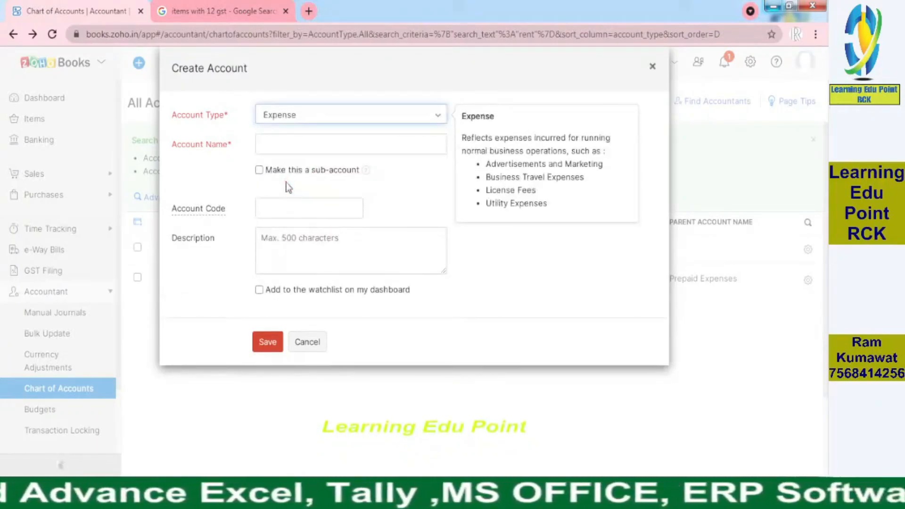
{"action": "left_click", "coordinate": [259, 171]}
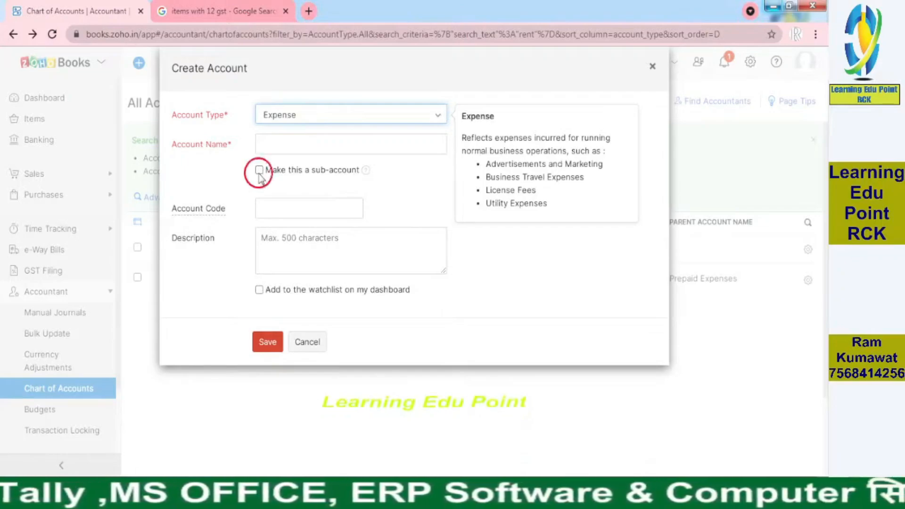
{"action": "left_click", "coordinate": [283, 143]}
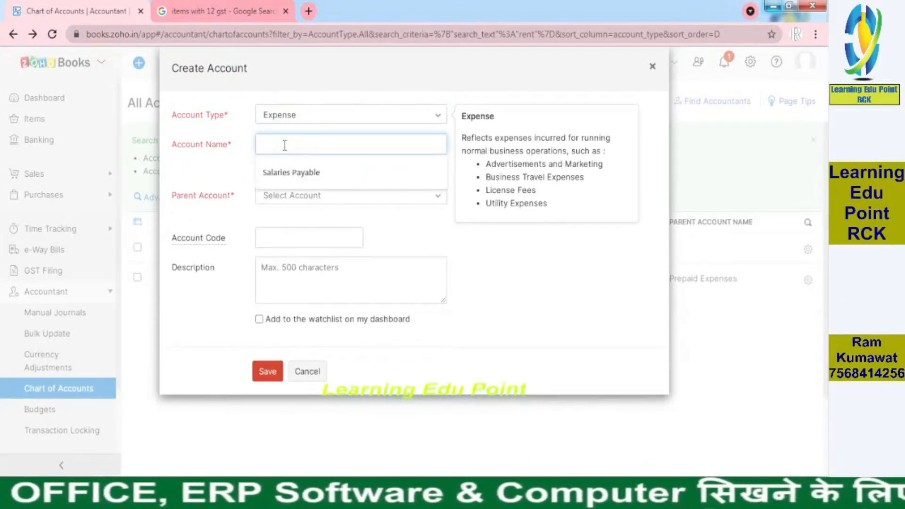
{"action": "left_click", "coordinate": [227, 175]}
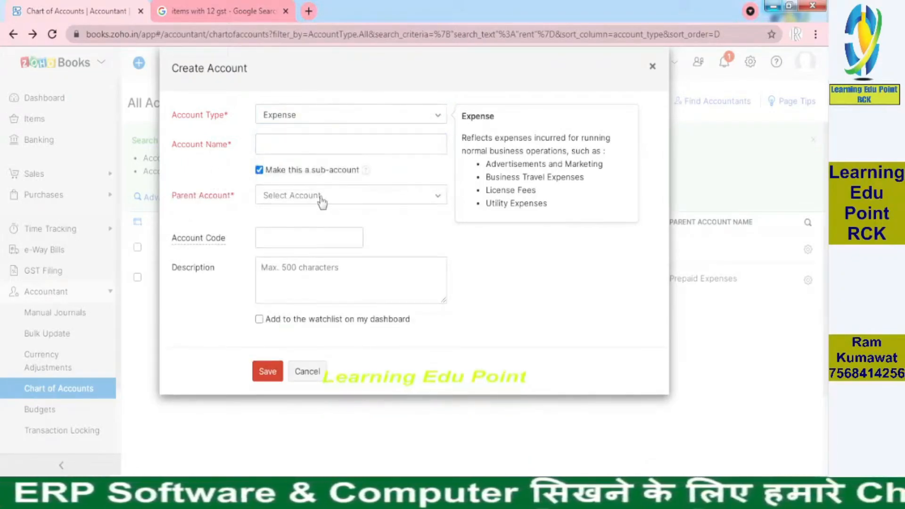
Enter "Rent on 724 building" as the name of the new sub-account.
{"action": "left_click", "coordinate": [302, 148]}
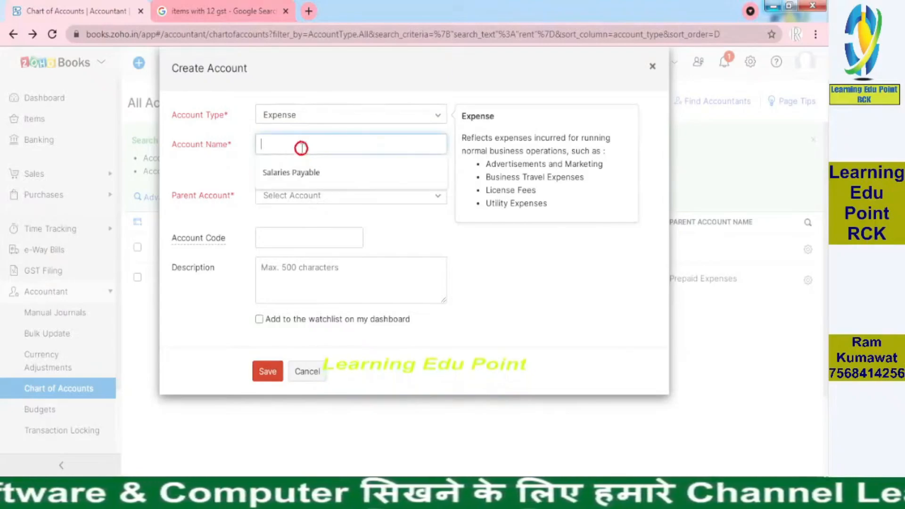
{"action": "type", "text": "Rent"}
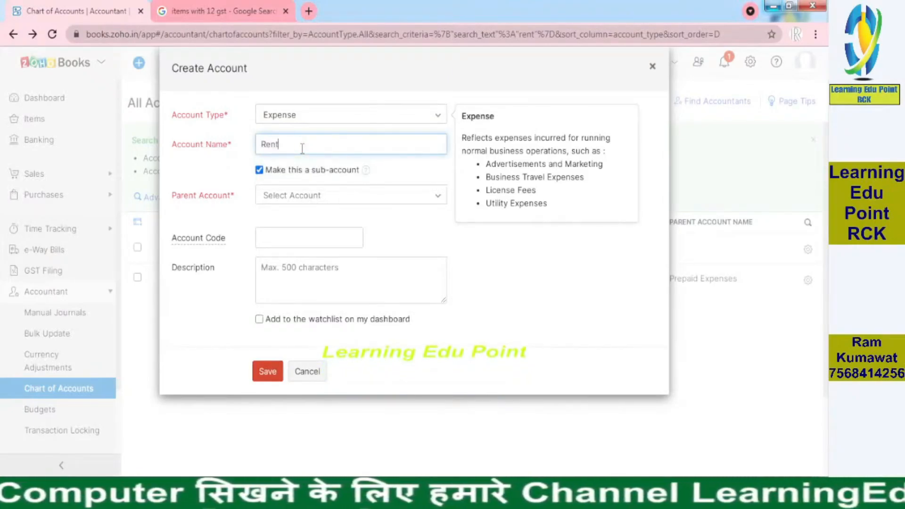
{"action": "type", "text": " on"}
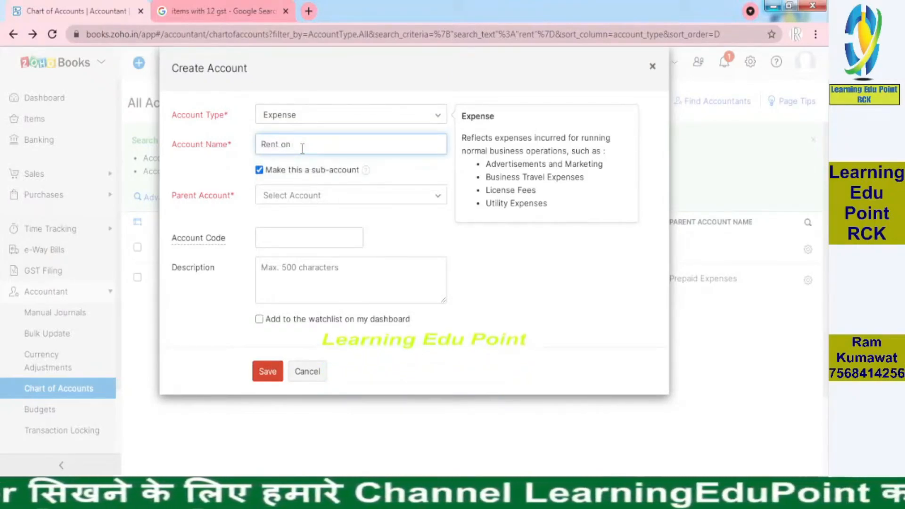
{"action": "type", "text": " 724 bu"}
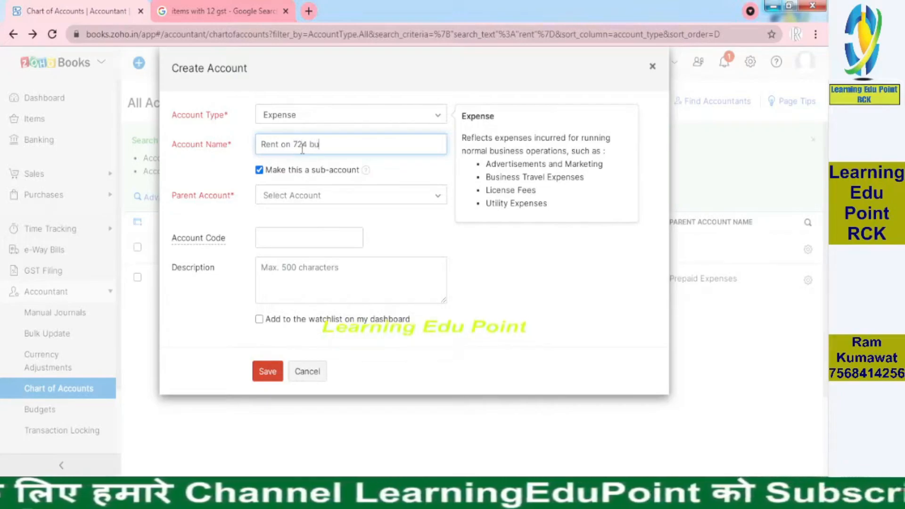
{"action": "type", "text": "ilding"}
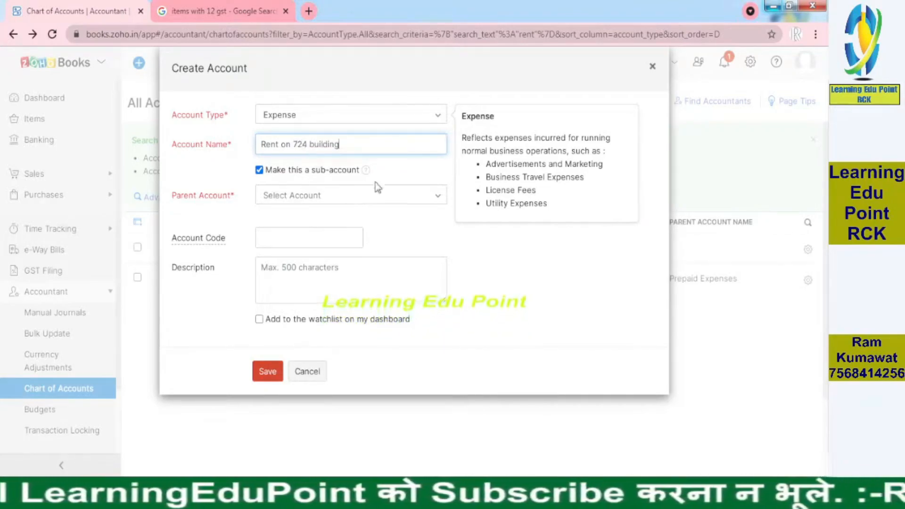
Set Rent Expense as the parent account and save the new sub-account.
{"action": "left_click", "coordinate": [340, 202]}
{"action": "type", "text": "ren"}
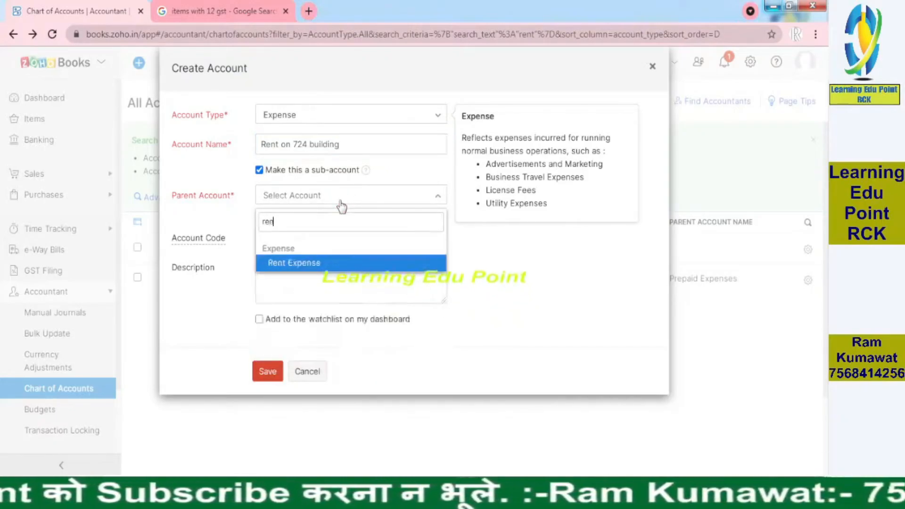
{"action": "left_click", "coordinate": [338, 267]}
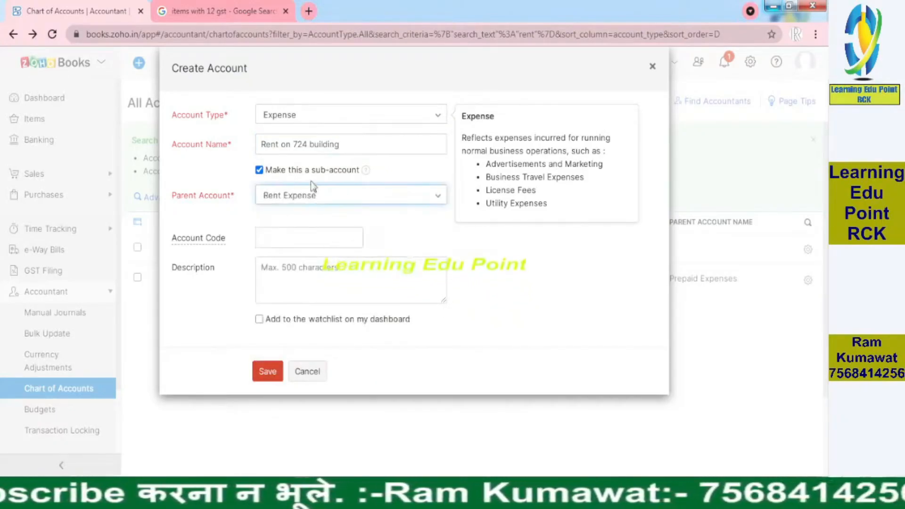
{"action": "left_click", "coordinate": [268, 371]}
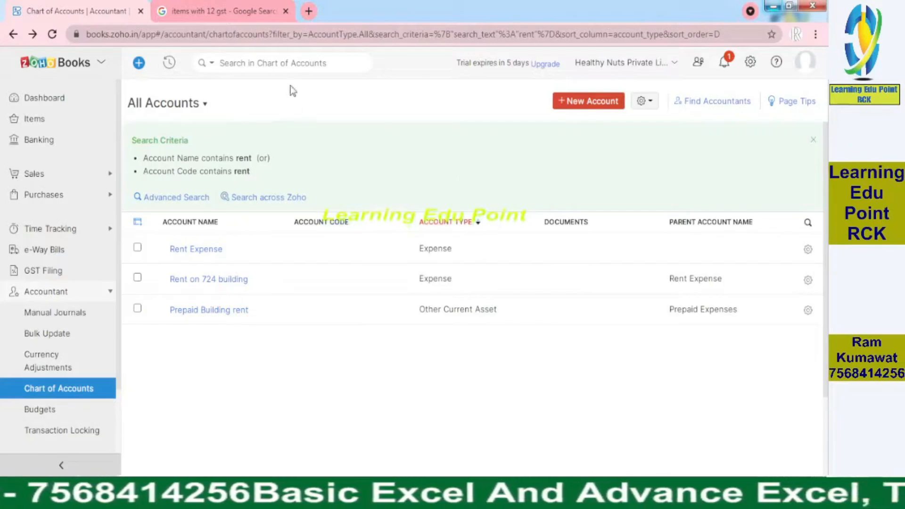
Clear the rent search and examine the full chart of accounts, including how sub-accounts are nested under their parent accounts.
{"action": "left_click", "coordinate": [813, 141]}
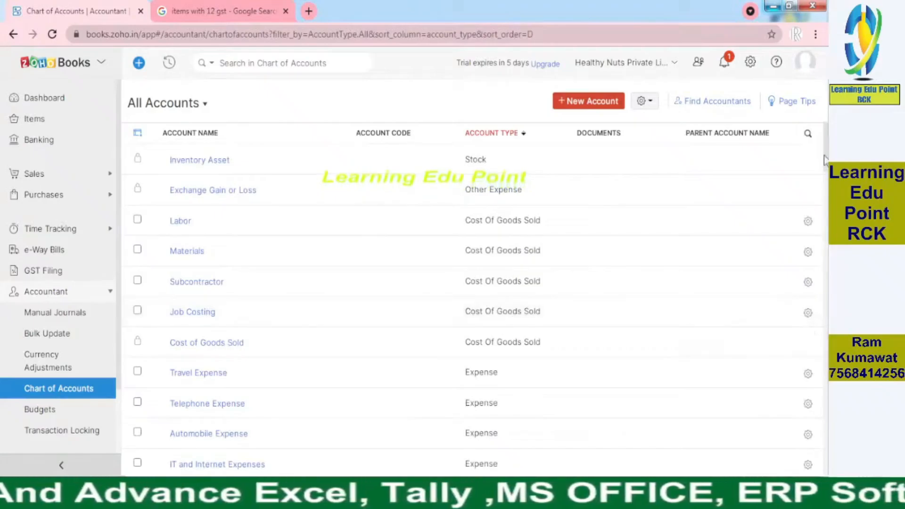
{"action": "left_click_drag", "start_coordinate": [826, 165], "coordinate": [829, 200]}
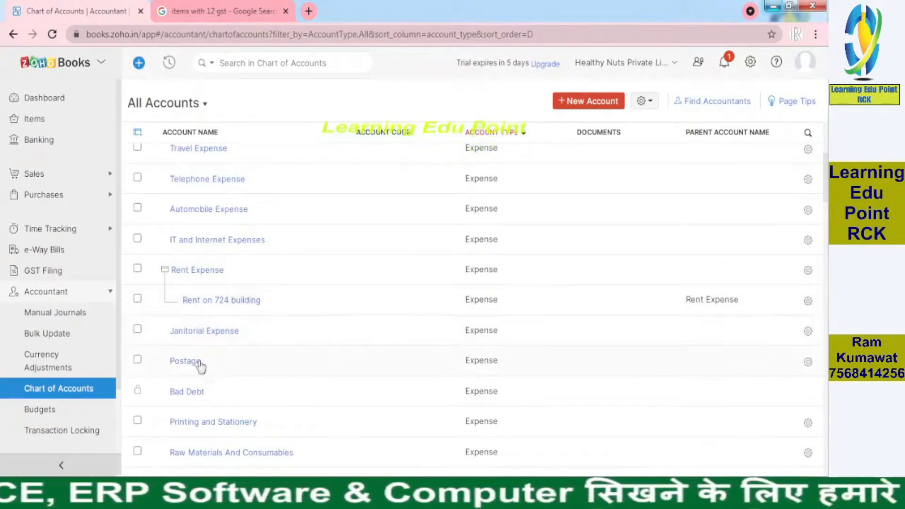
{"action": "scroll", "coordinate": [826, 197], "scroll_direction": "down", "scroll_amount": 2}
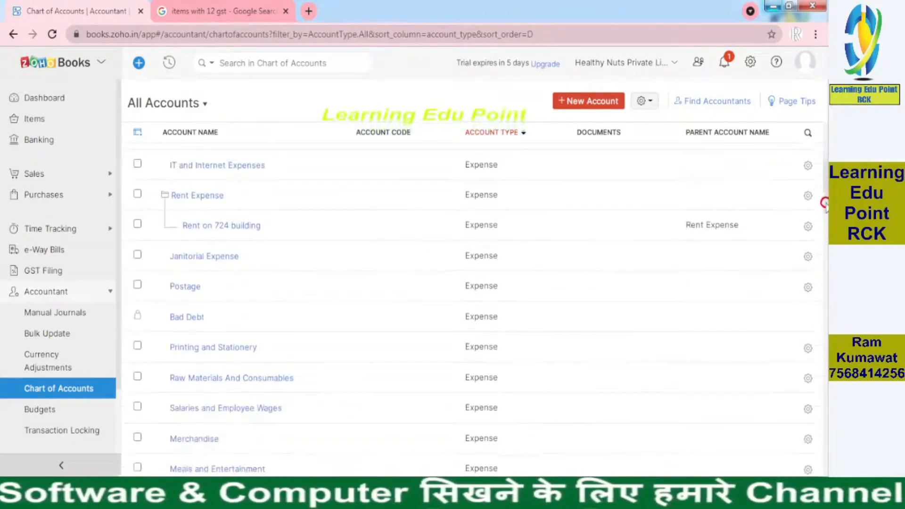
{"action": "scroll", "coordinate": [826, 197], "scroll_direction": "up", "scroll_amount": 4}
{"action": "scroll", "coordinate": [826, 211], "scroll_direction": "down", "scroll_amount": 15}
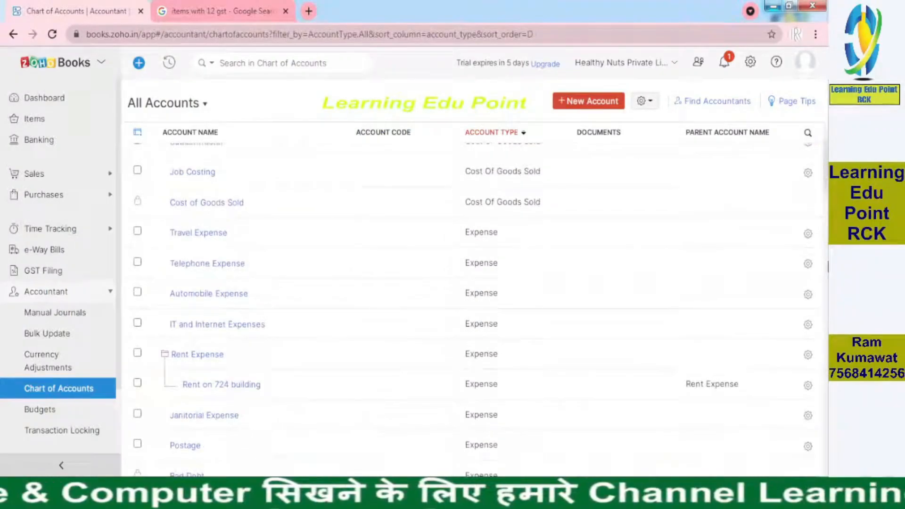
{"action": "scroll", "coordinate": [471, 283], "scroll_direction": "down", "scroll_amount": 8}
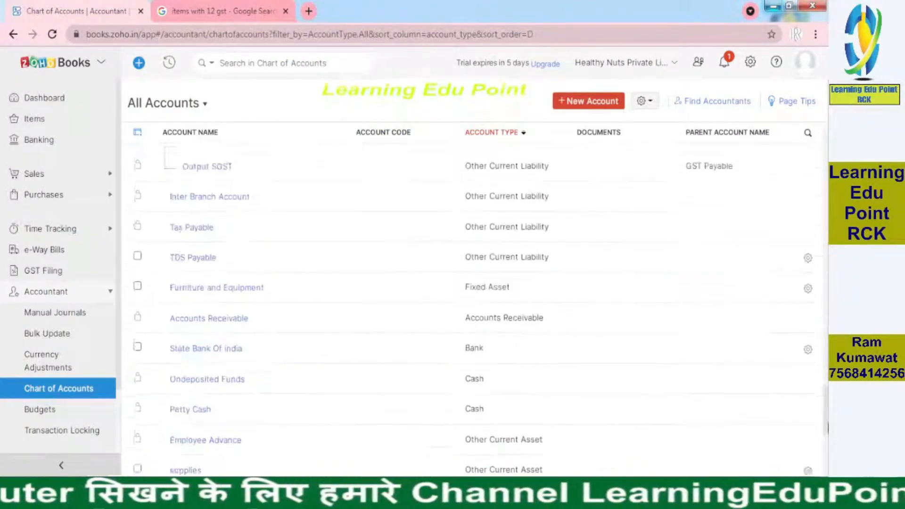
{"action": "scroll", "coordinate": [472, 283], "scroll_direction": "up", "scroll_amount": 2}
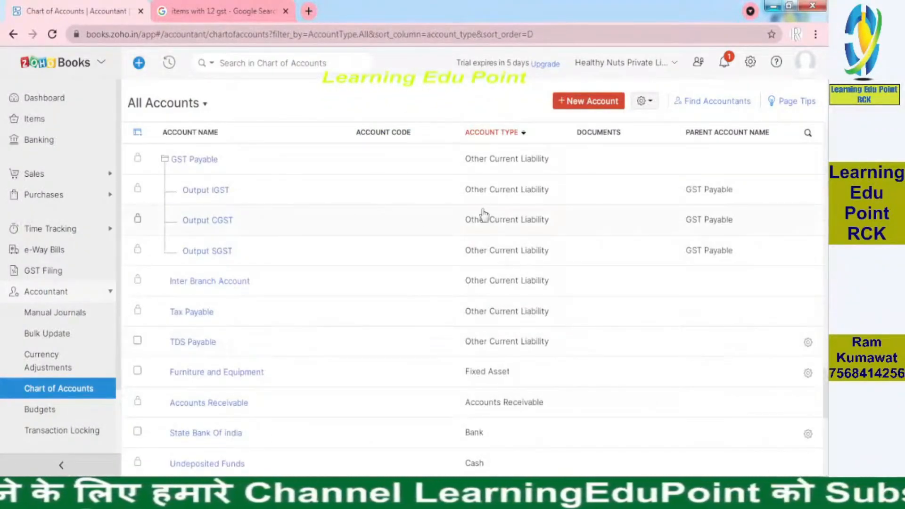